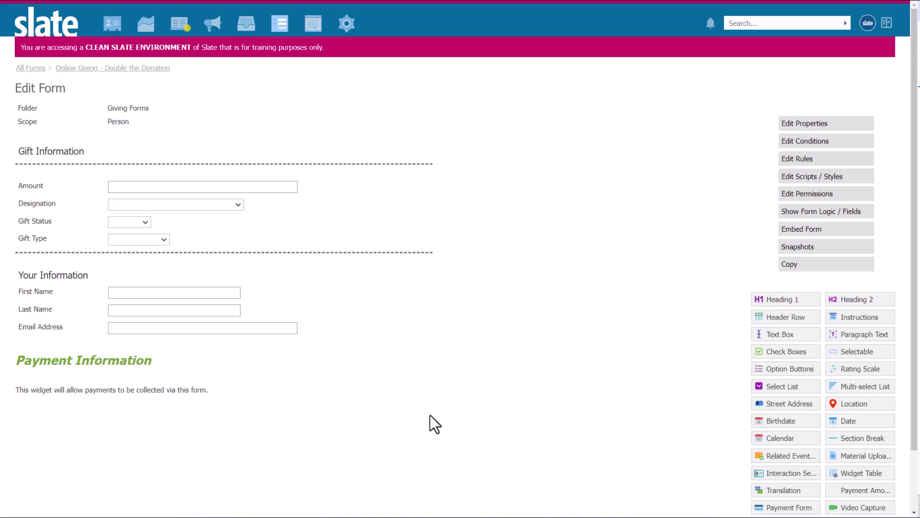
Add the custom script to the form that loads the Double the Donation streamlined input and copies the company and campaign values, and save it
click(800, 180)
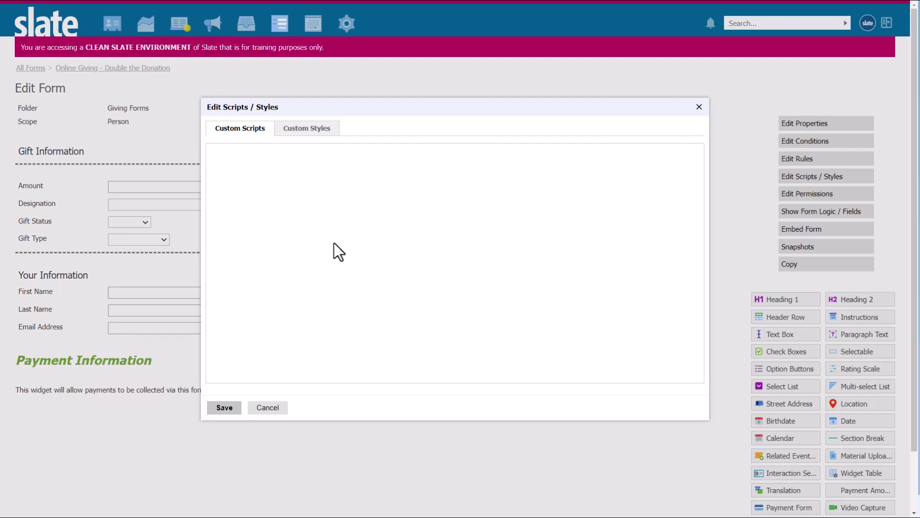
text(if (window.doublethedonation) { //Load the search into a DOM element with id="dd-company-name-input" doublethedonation.plugin.load_streamlined_input(); }  $(document).ready(function(){ form.ValidateInternal = form.Validate; form.Validate = function (silent) { var selectedCompanyID = document.getElementsByName("doublethedonation_company_id")[0].value; var selectedCompanyName = document.getElementsByName("doublethedonation_company_name")[0].value;  form.getElement('company-id').val(selectedCompanyID); form.getElement('company-name').val(selectedCompanyName); form.setValue("campaign", $("div[data-export='sys:gift:campaign']:first").find("option:selected").text()); return (form.ValidateInternal(silent)); }; });)
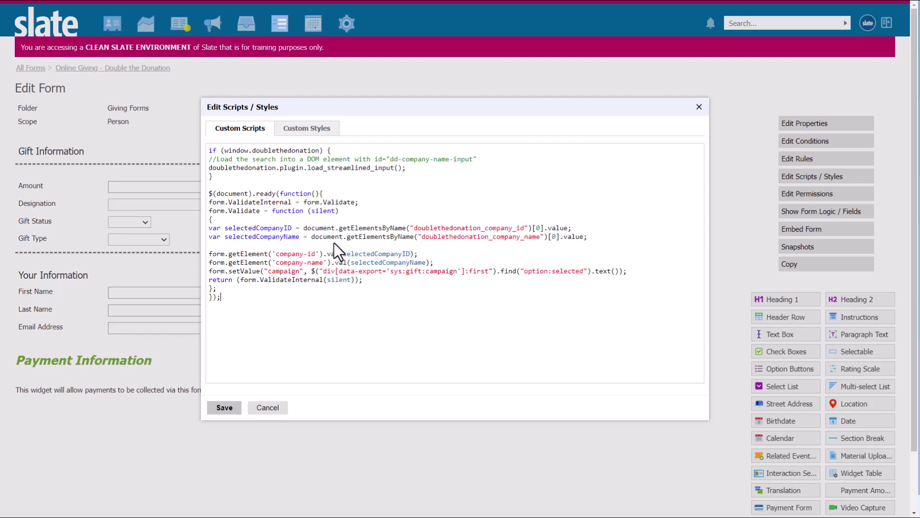
click(224, 408)
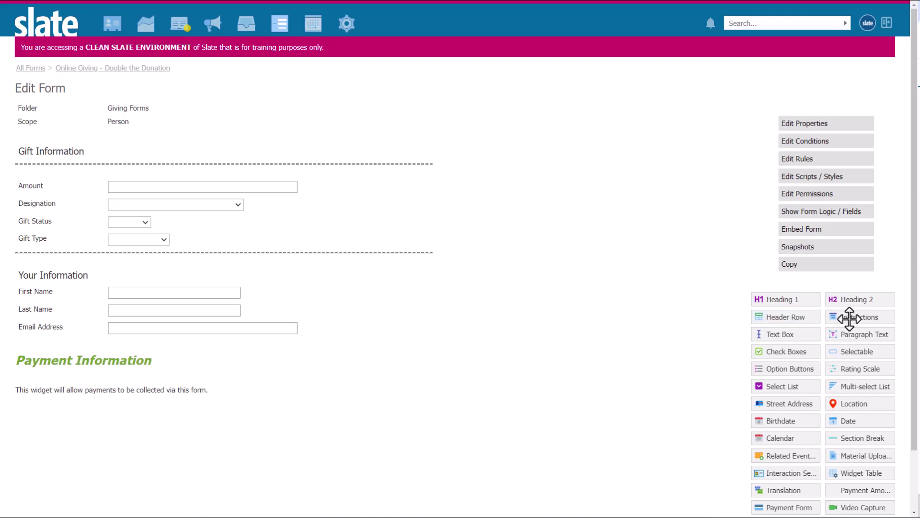
Add an instructions block above the Your Information heading, paste the HTML code into its label source, and save it
drag(849, 319, 170, 275)
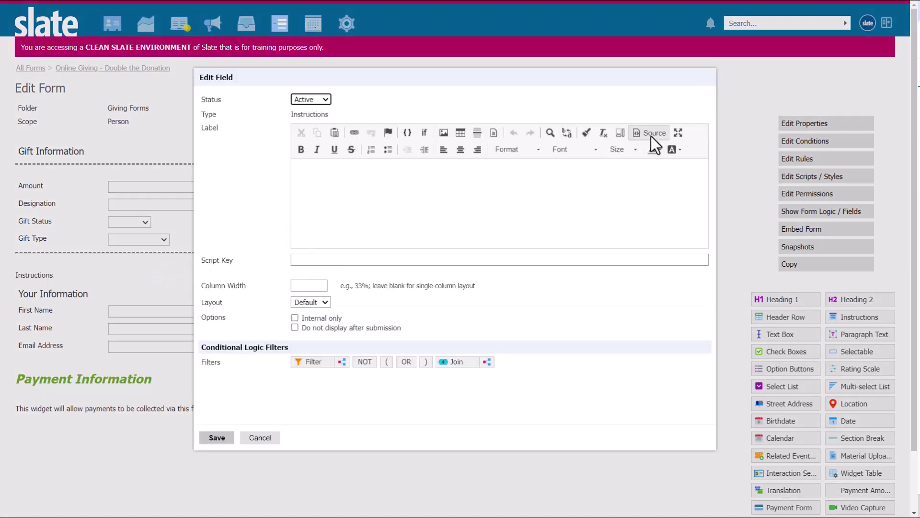
click(651, 136)
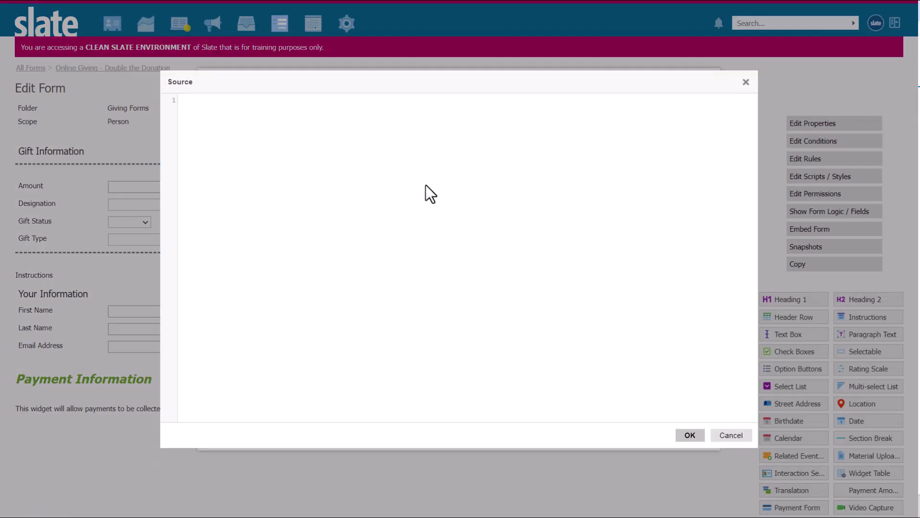
key(ctrl+v)
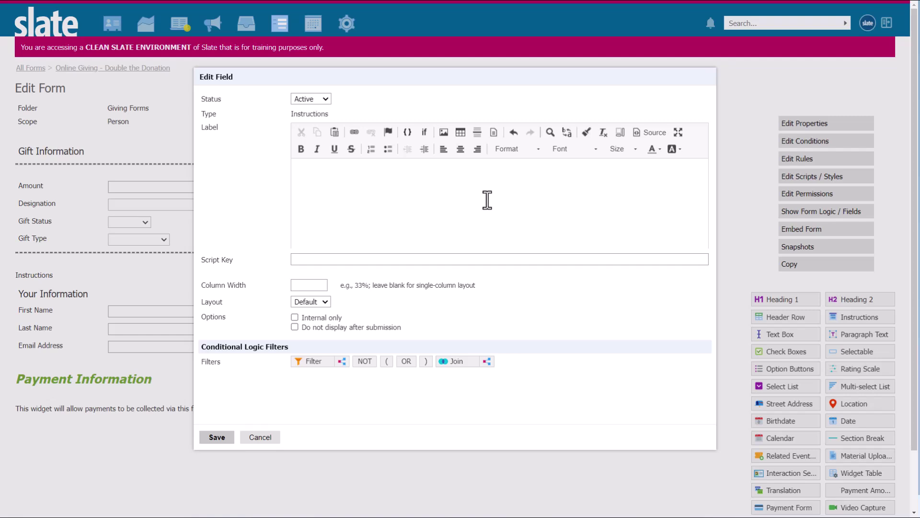
click(221, 438)
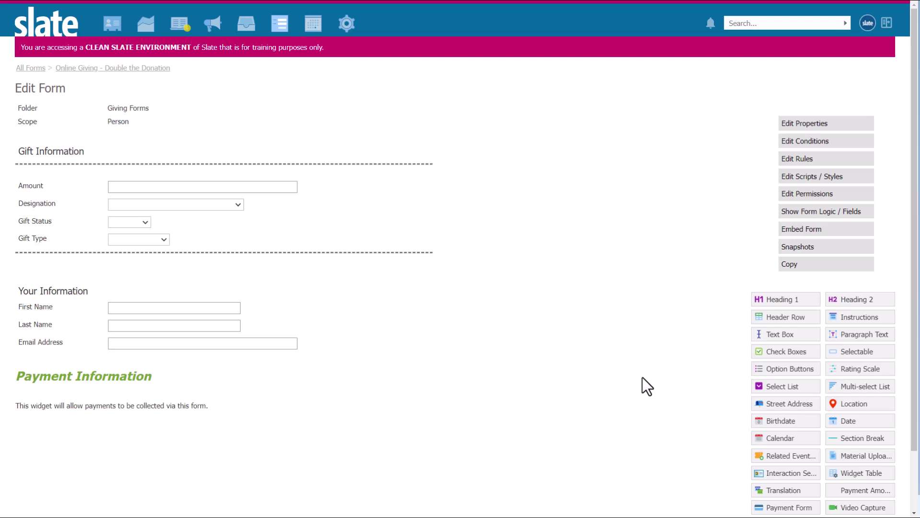
Add an instructions block above Your Information reading "You may be able to double your donation! Search to see if your employer contributes matching gifts:"
drag(855, 317, 272, 268)
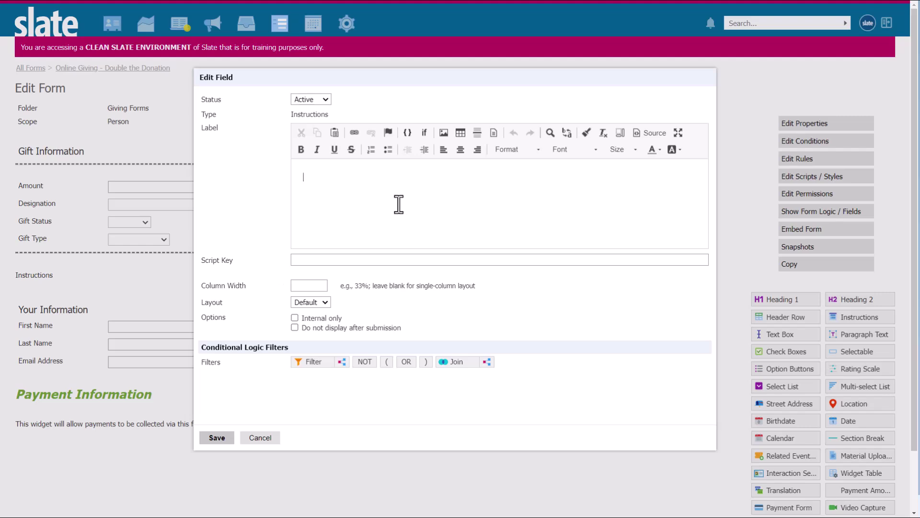
text(You may be able to double your donation! Search to see if your employer contributes matching gifts!)
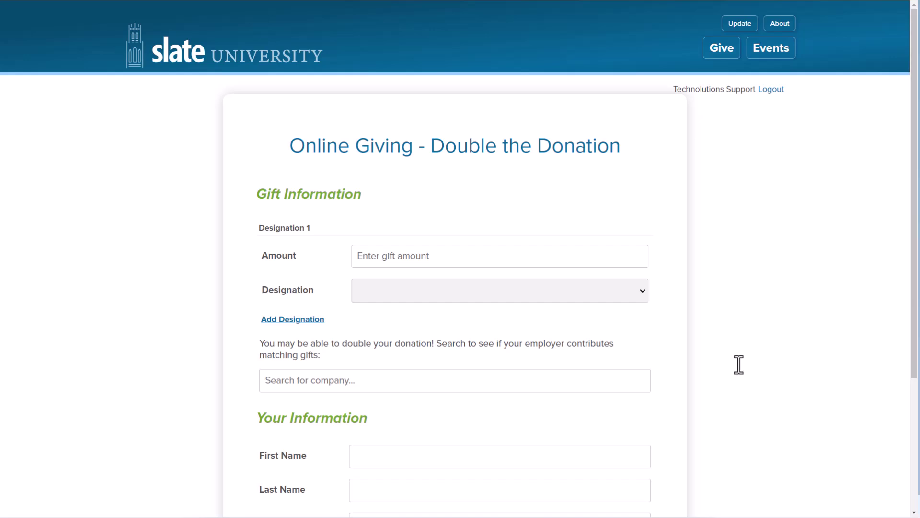
Test the matching gift search on the published giving form by finding and selecting the company Technolutions
drag(261, 344, 334, 363)
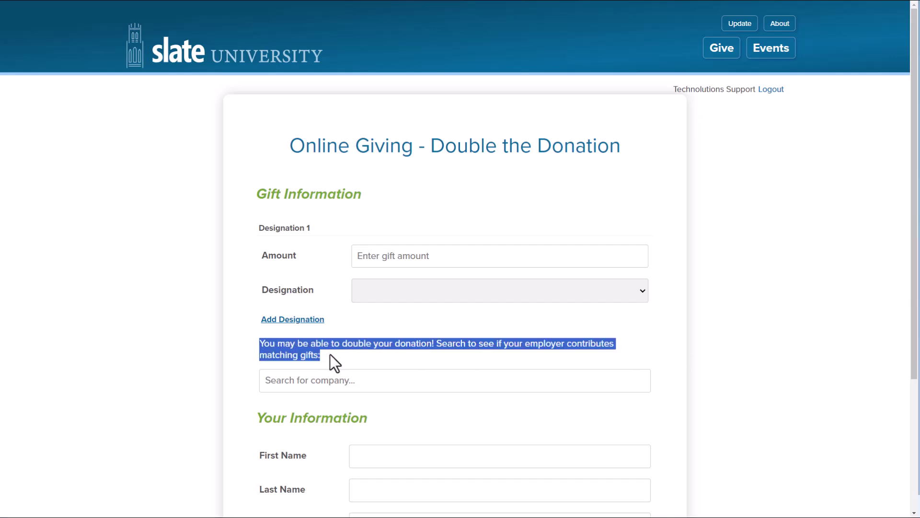
click(341, 380)
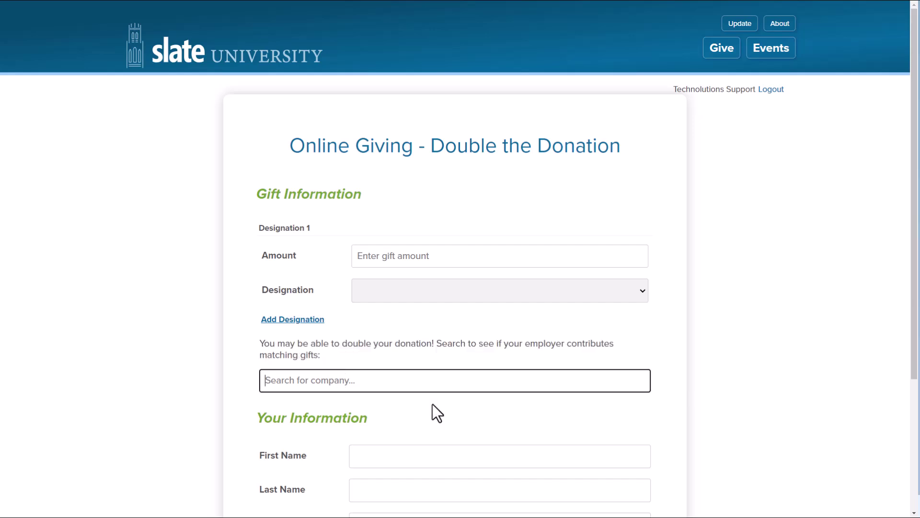
text(Tech)
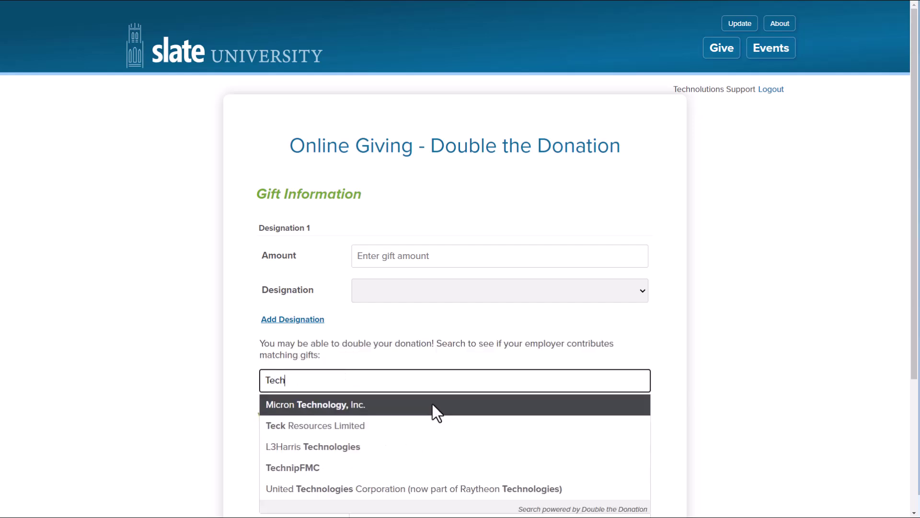
text(nolutions)
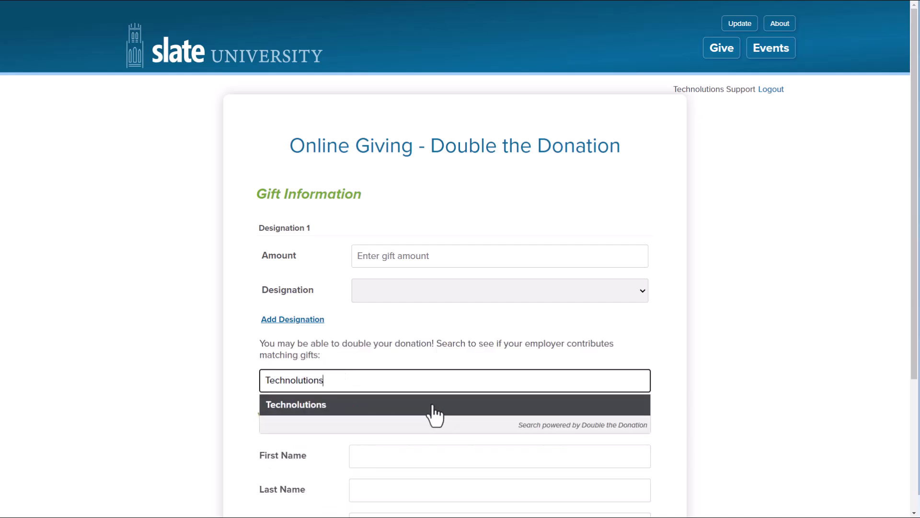
click(432, 405)
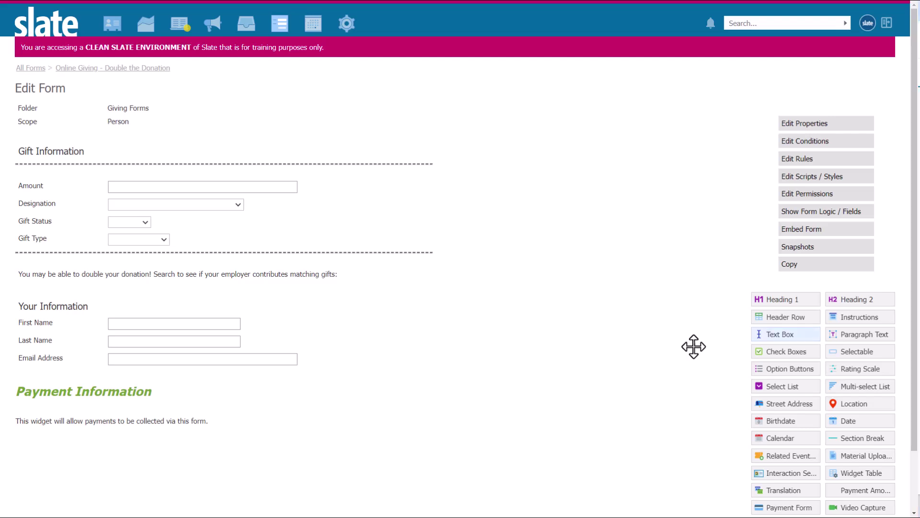
Add a text box labelled Company ID below Payment Information with export key company-id, hidden but accessible through script, and save it
drag(772, 335, 218, 439)
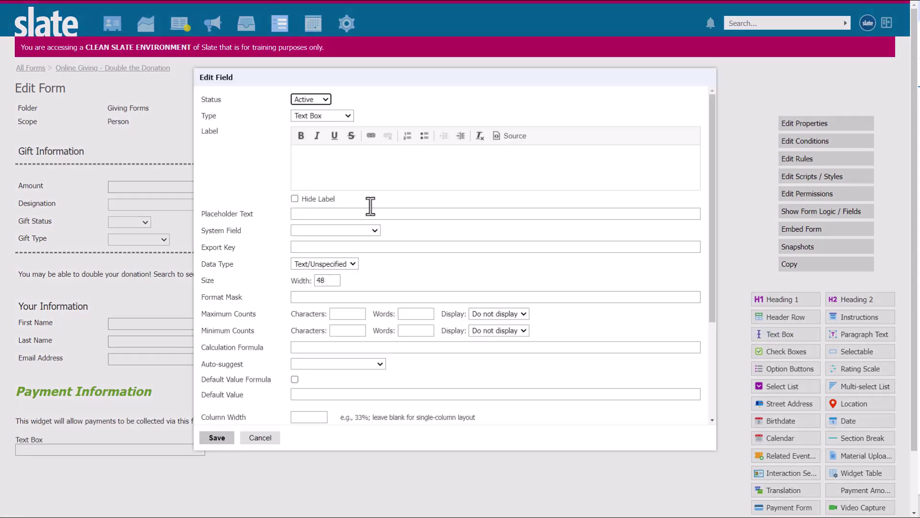
click(395, 168)
text(Company ID)
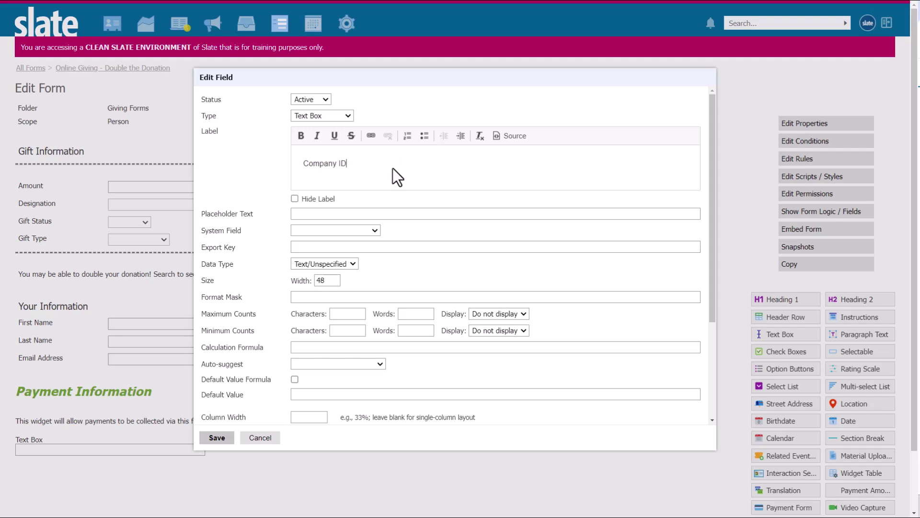
click(303, 248)
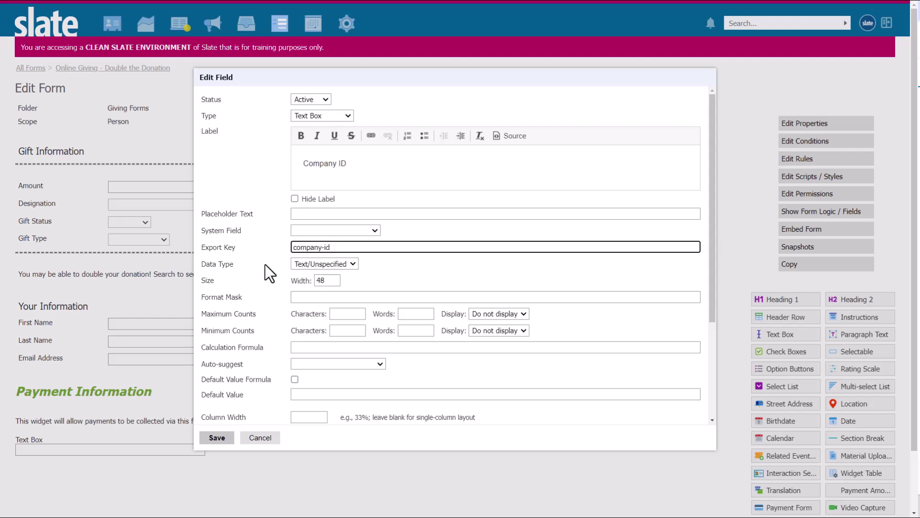
scroll(265, 263, down, 3)
click(294, 338)
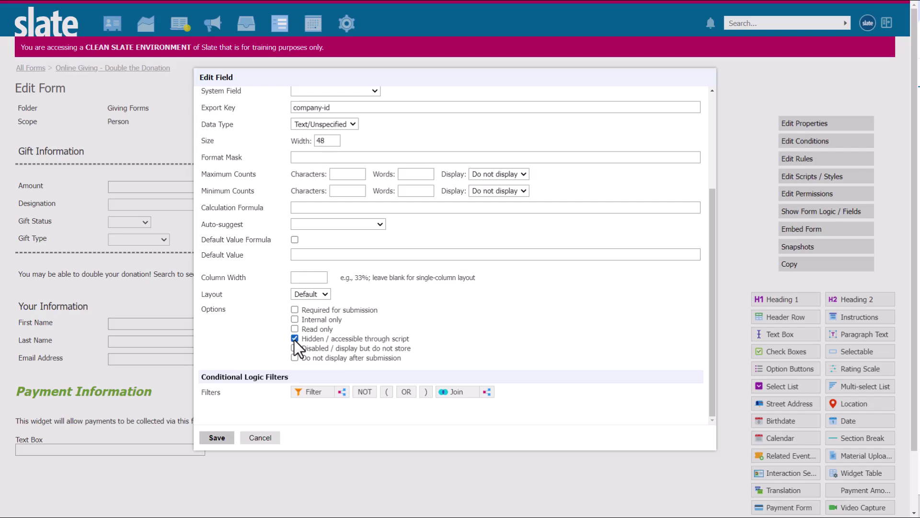
click(217, 438)
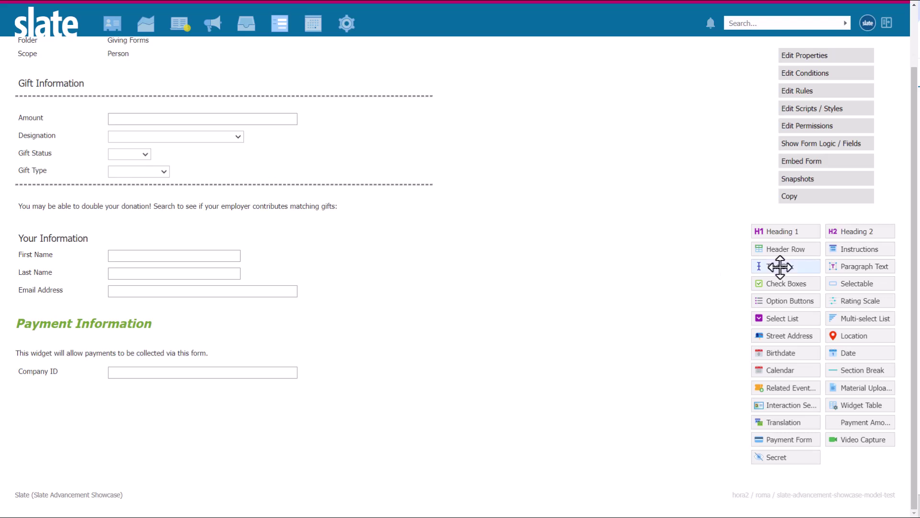
Add a text box labelled Company Name below Company ID with export key company-name, hidden but accessible through script, and save it
drag(780, 267, 263, 398)
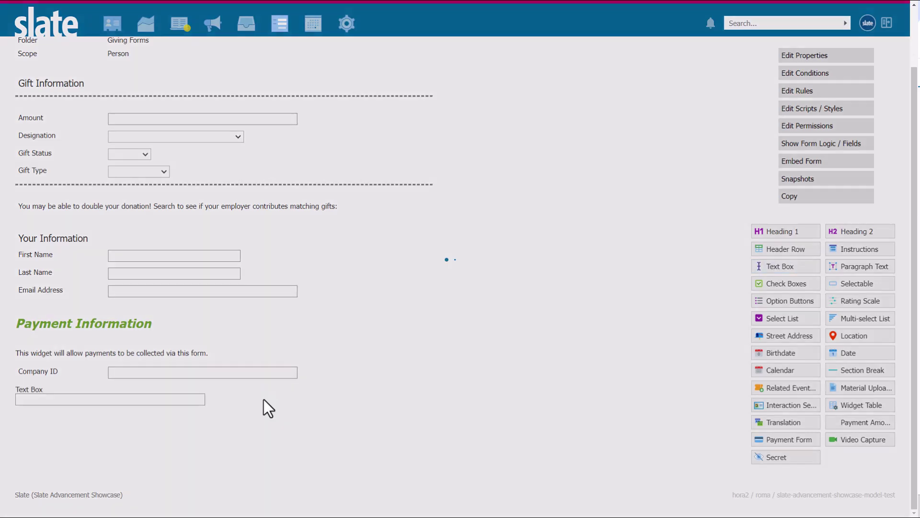
text(Com)
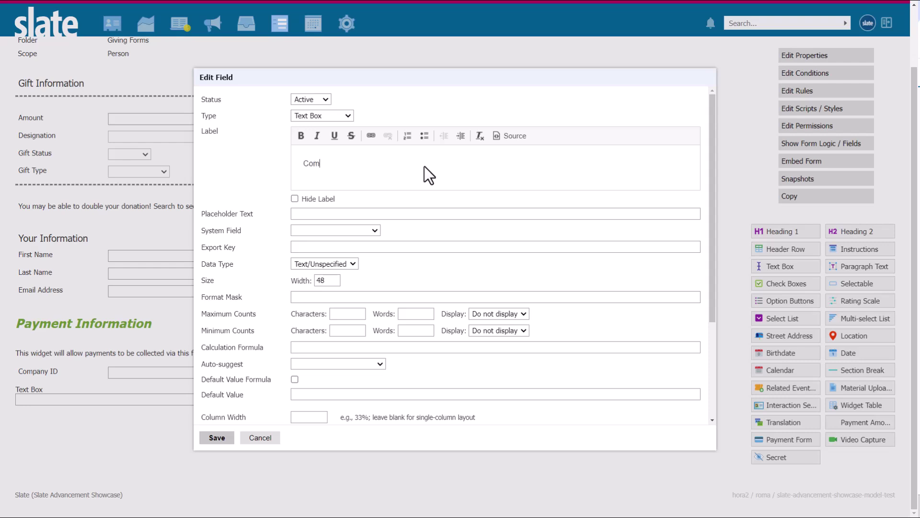
text(pany Name)
click(315, 247)
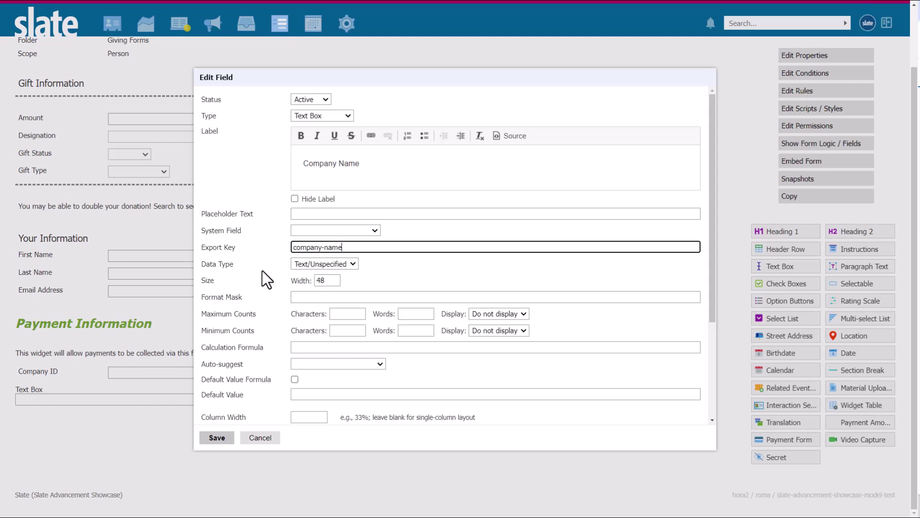
scroll(263, 270, down, 3)
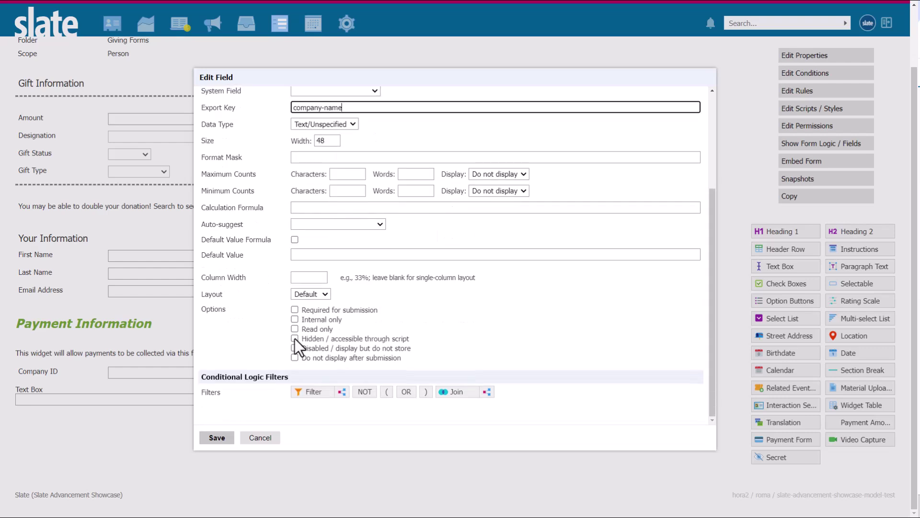
click(295, 338)
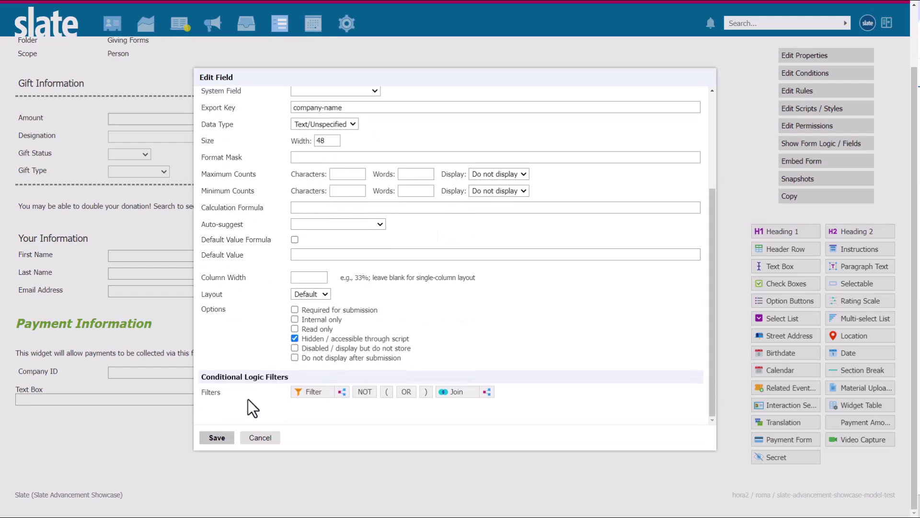
click(216, 438)
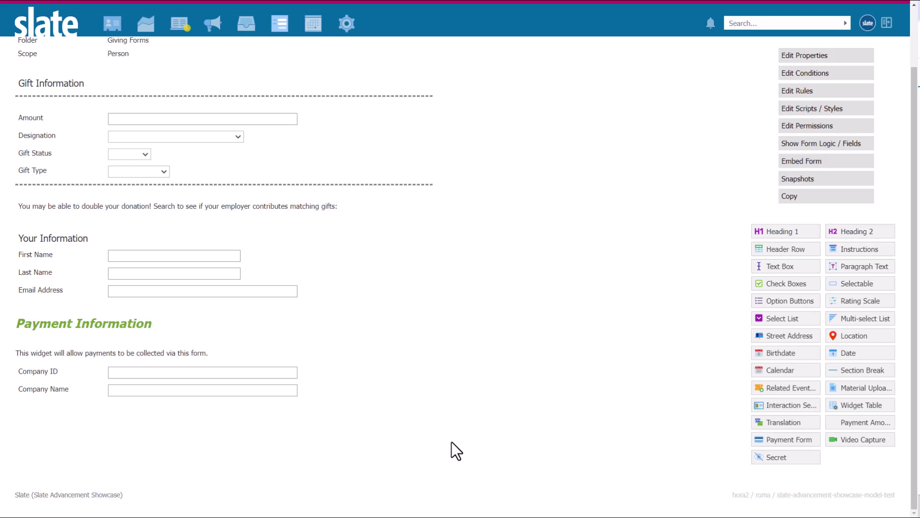
Add a text box labelled Campaign below Company Name with export key campaign, and save it
drag(775, 265, 259, 417)
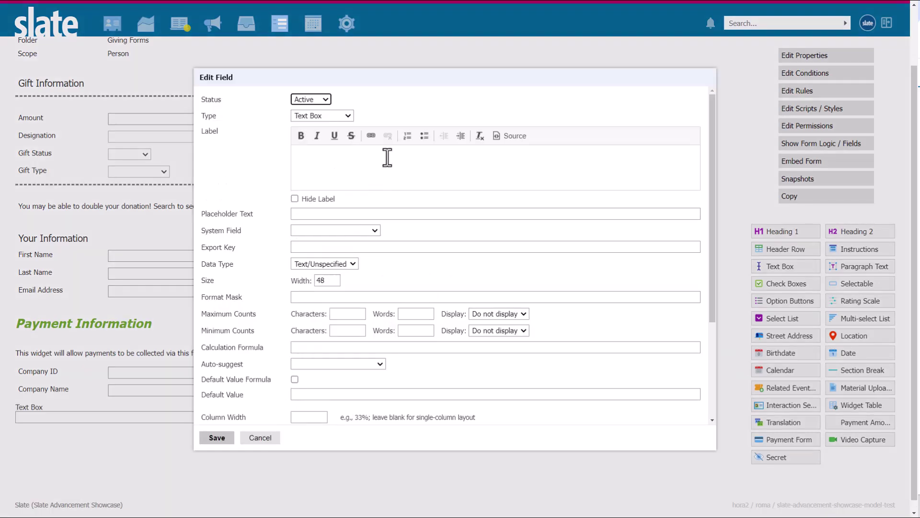
click(388, 157)
text(Campaign)
click(306, 247)
text(campaign)
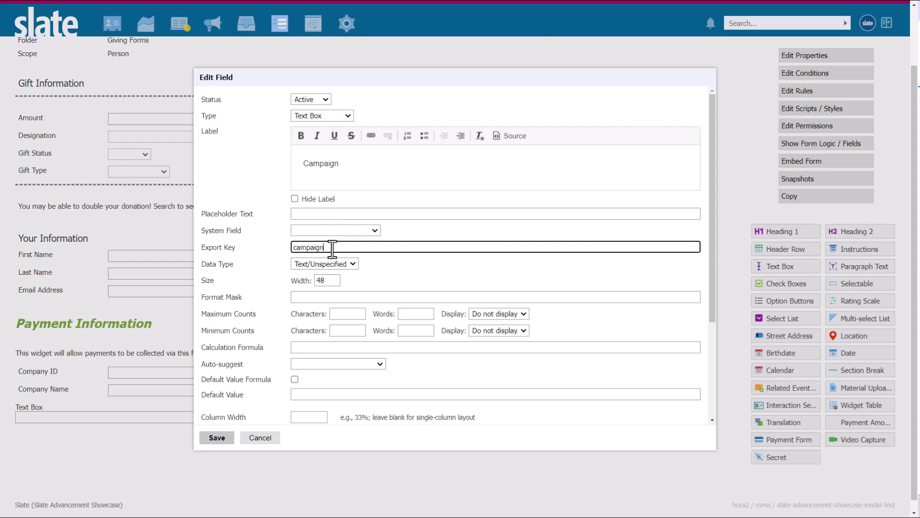
scroll(329, 249, down, 3)
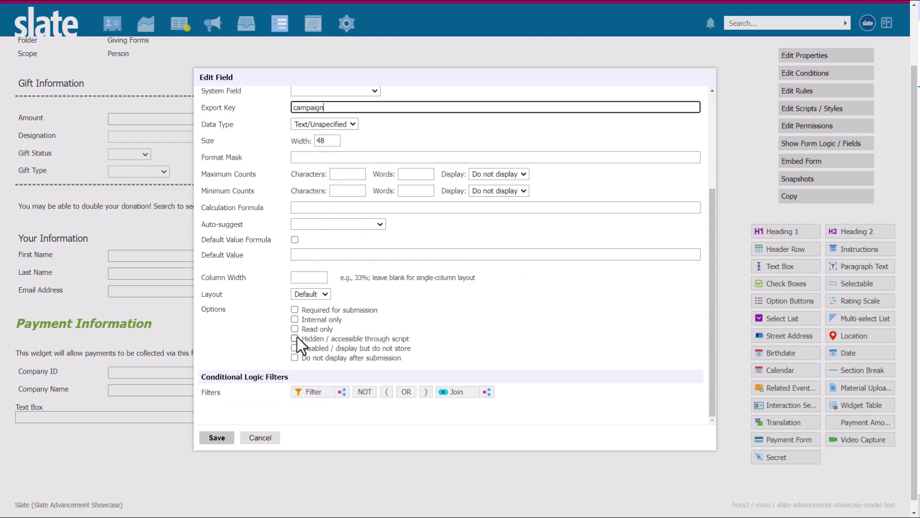
click(217, 438)
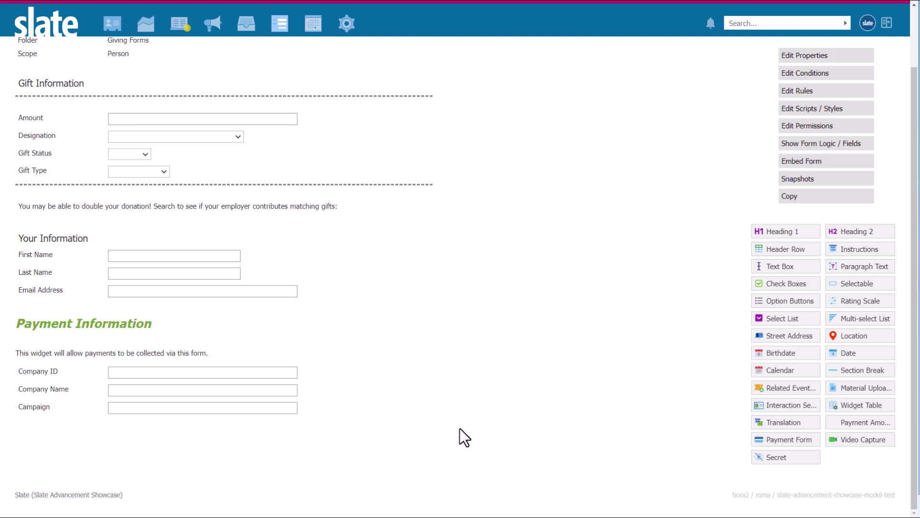
Add a select list below Gift Type, map it to the Giving - Gift system field Gift - Campaign, and label it Campaign
drag(777, 318, 355, 185)
click(352, 226)
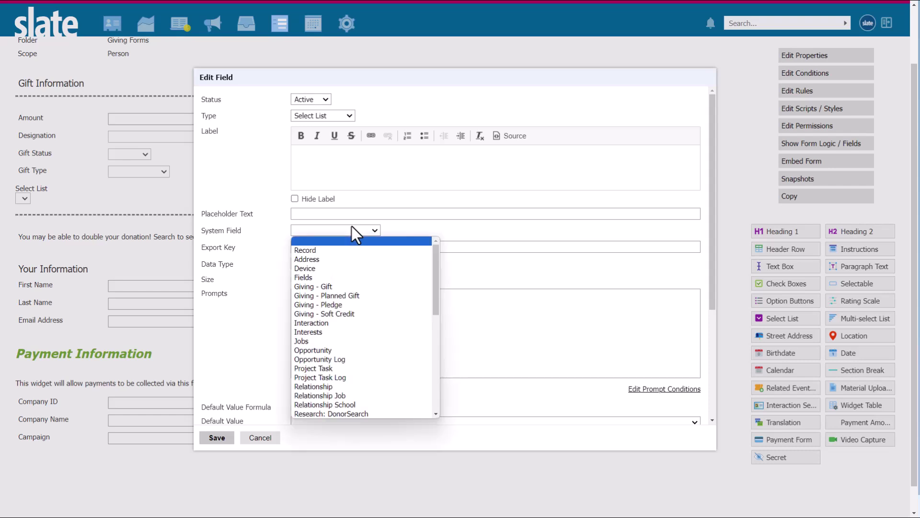
click(344, 287)
click(434, 231)
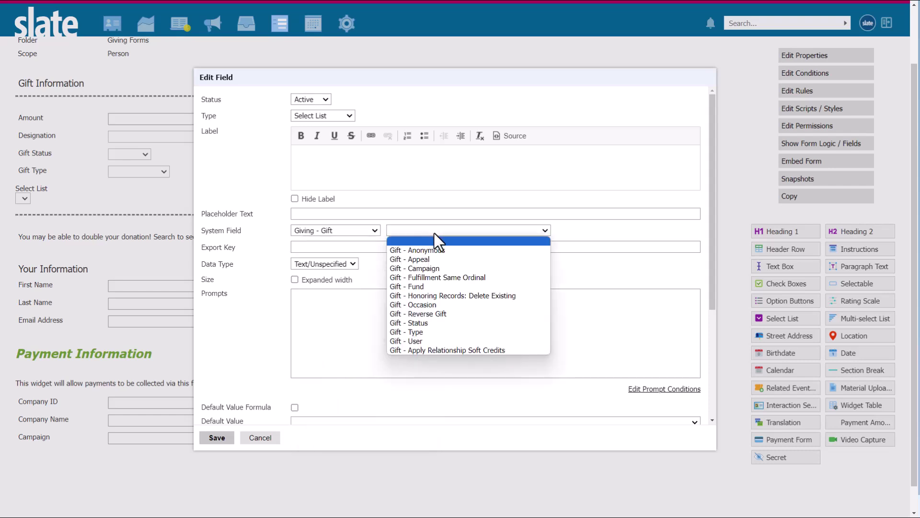
click(444, 267)
click(415, 172)
text(Campaign)
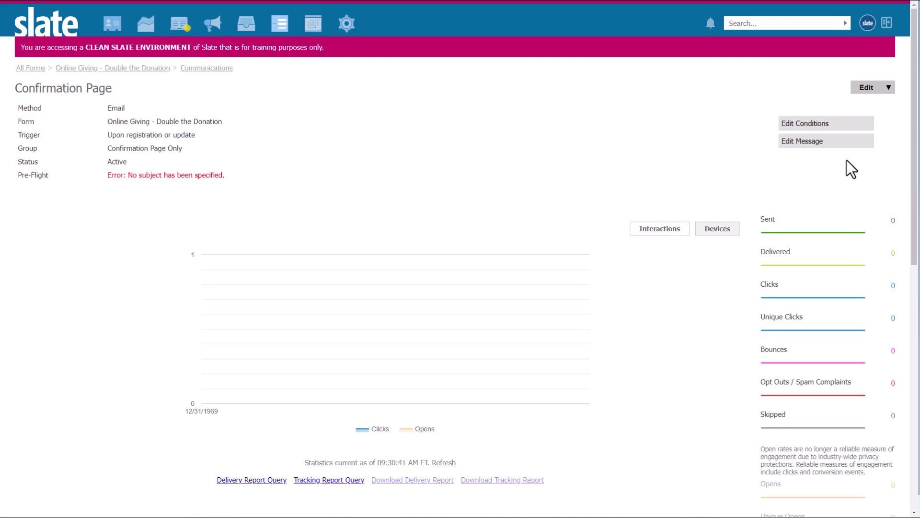
Insert the Double the Donation plugin script, stylesheet link and 360MatchPro integration script into the body of the confirmation message's HTML source
click(815, 147)
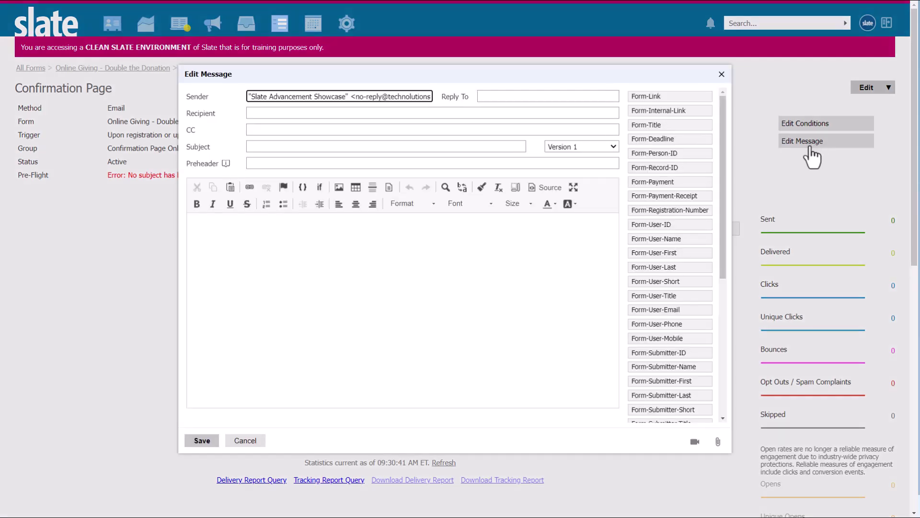
click(546, 188)
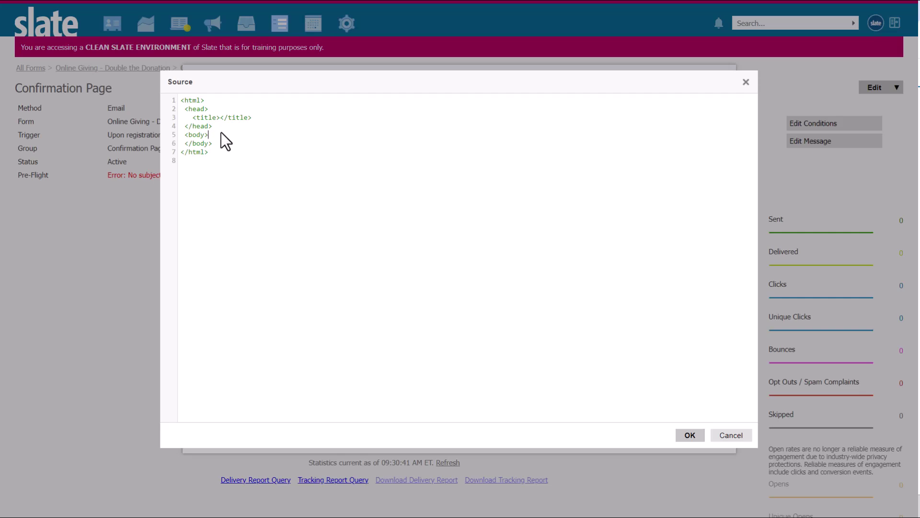
text(<script src="https://doublethedonation.com/api/js/ddplugin.js"></script> <style type="text/css"><link href="https://doublethedonation.com/api/css/ddplugin.css" rel="stylesheet" /> </style>)
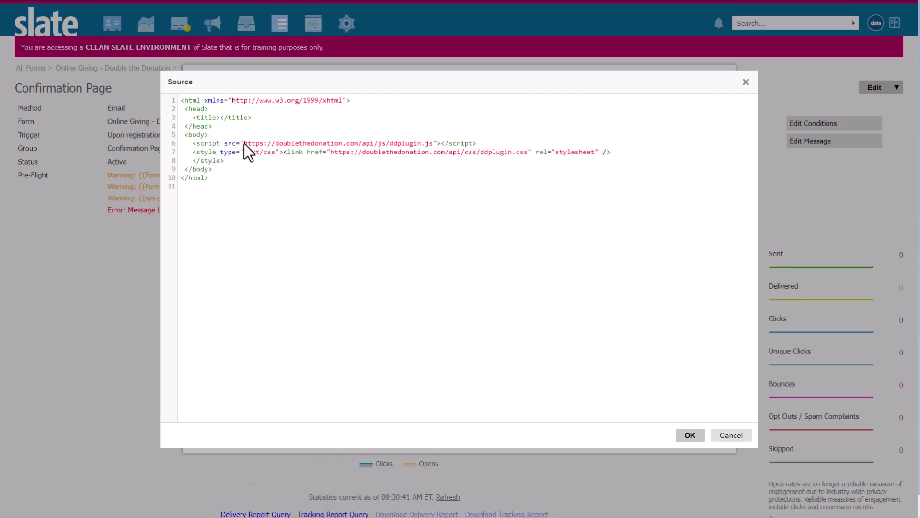
key(Return)
key(ctrl+v)
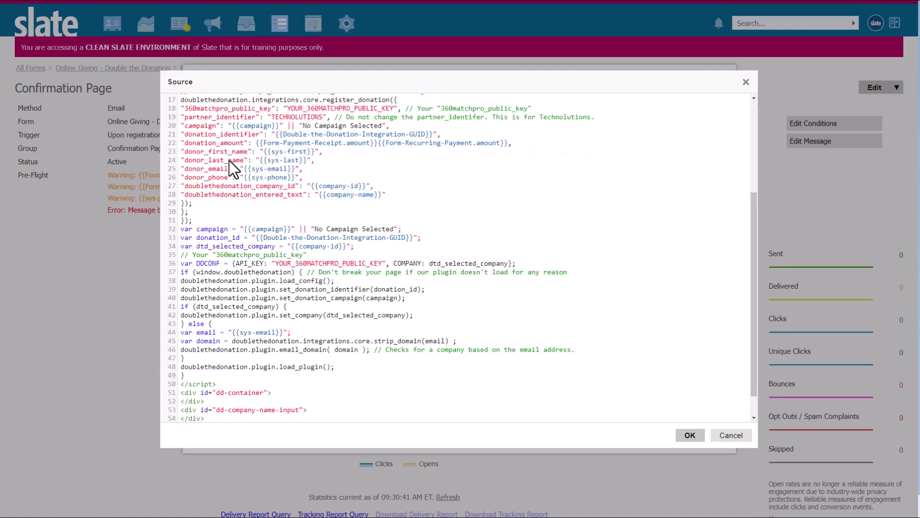
Examine both places in the integration script where the YOUR_360MATCHPRO_PUBLIC_KEY placeholder has to be replaced with the organization's public key
scroll(230, 161, up, 5)
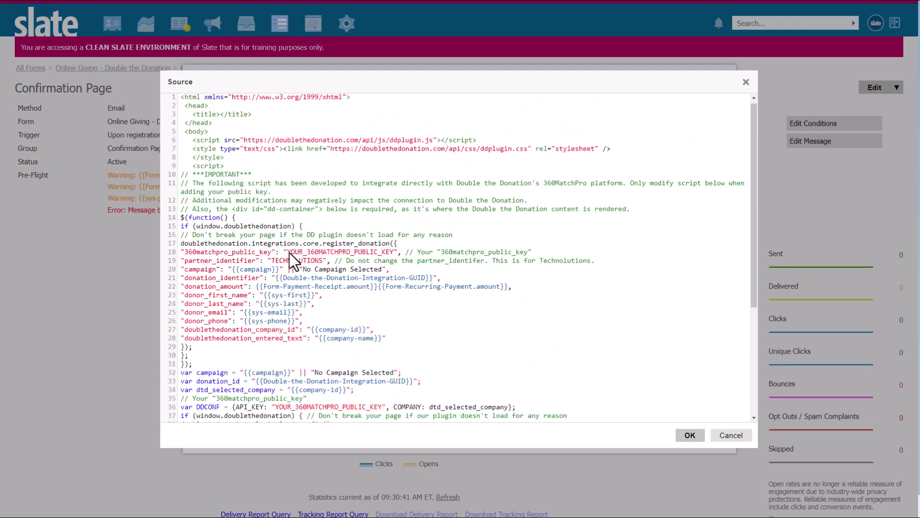
double_click(385, 253)
scroll(381, 260, down, 3)
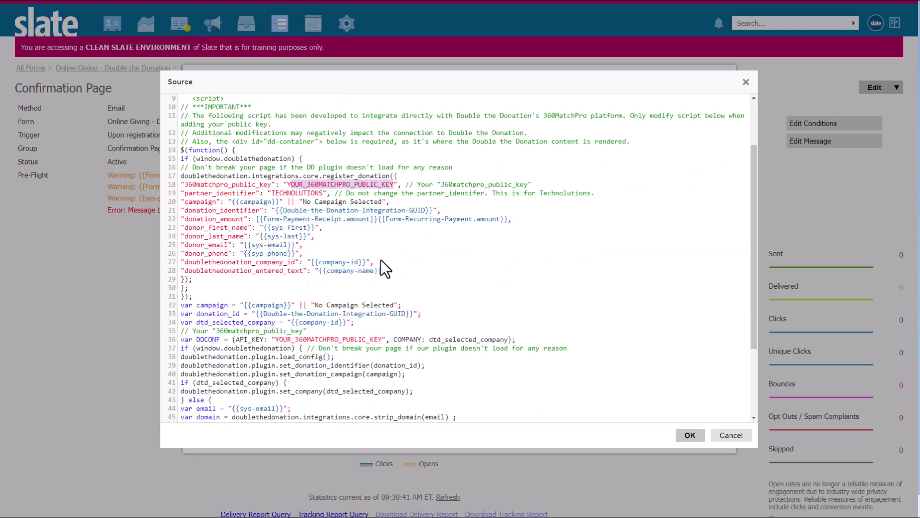
drag(277, 312, 366, 315)
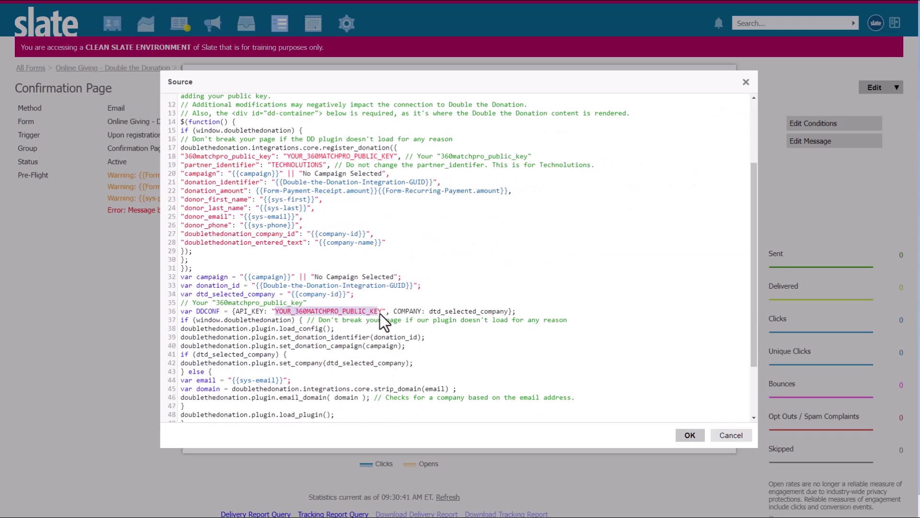
scroll(390, 277, up, 1)
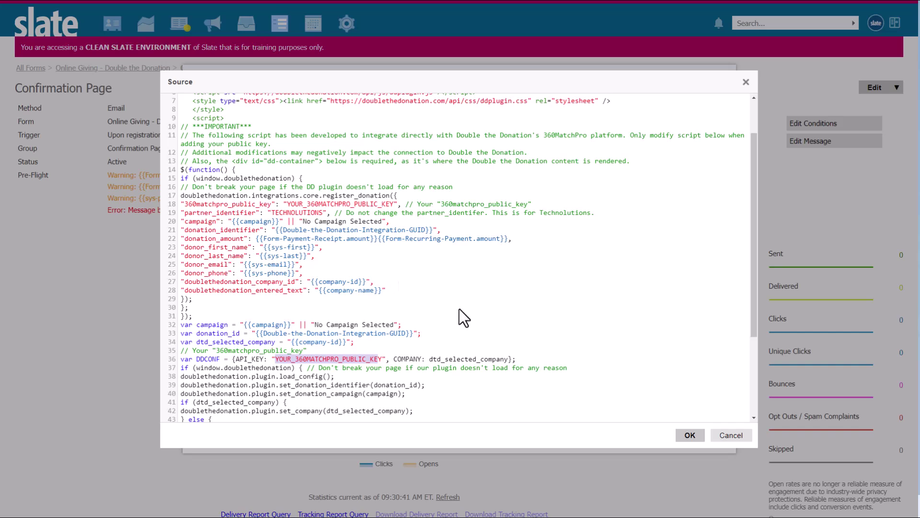
Apply the source code, set the message subject to Landing page, and save the confirmation message
click(689, 437)
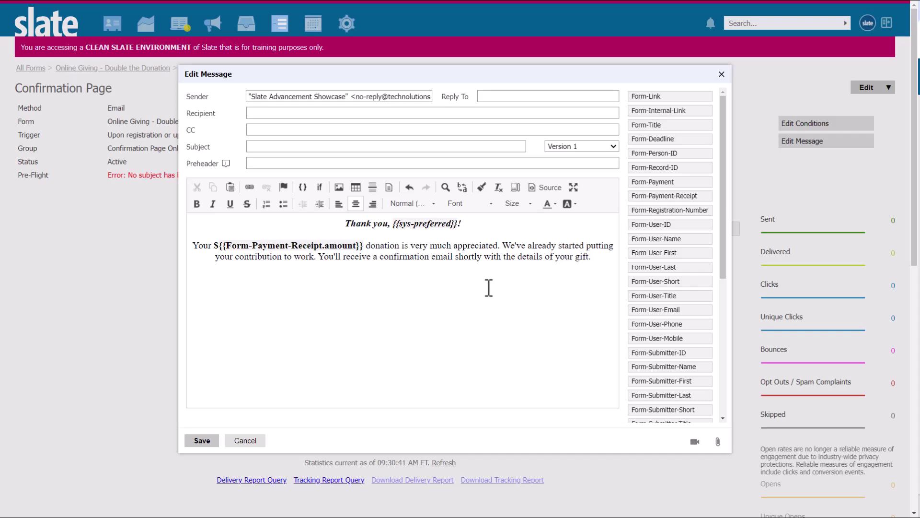
click(262, 148)
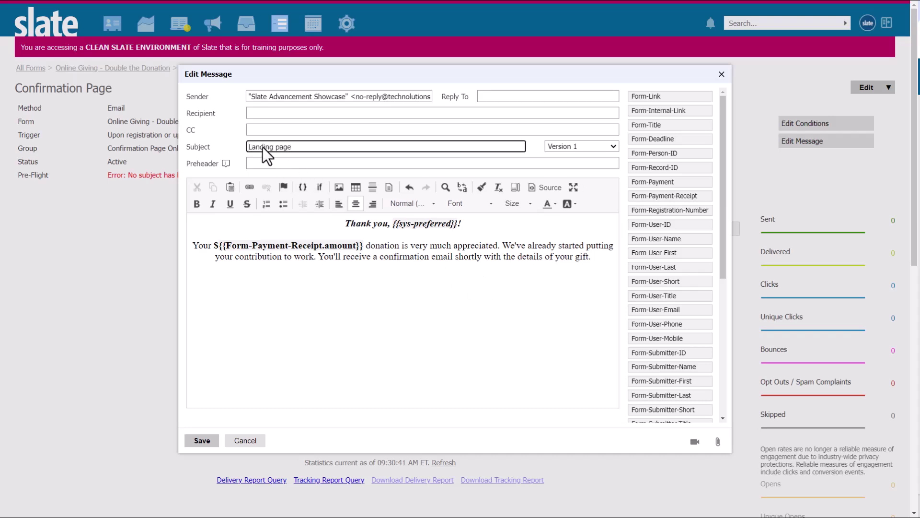
click(200, 441)
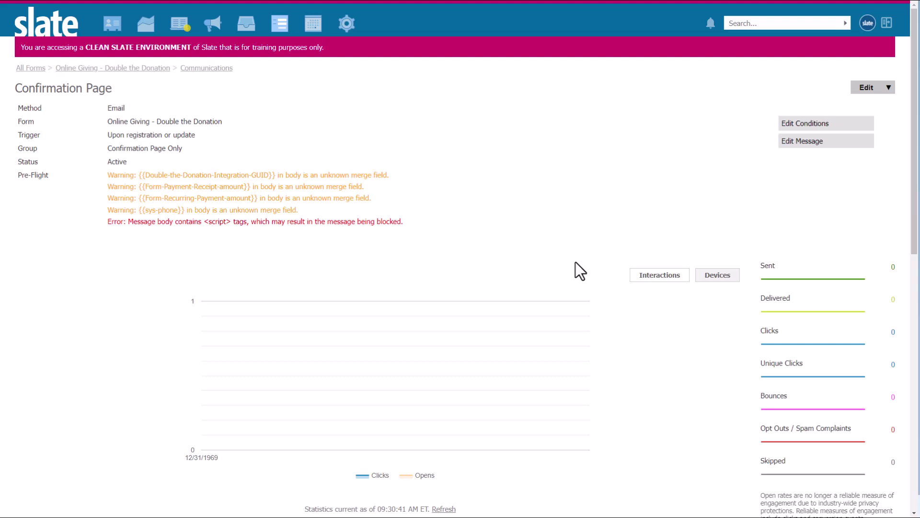
Add the form's GUID as an export in the confirmation page's conditions
click(791, 126)
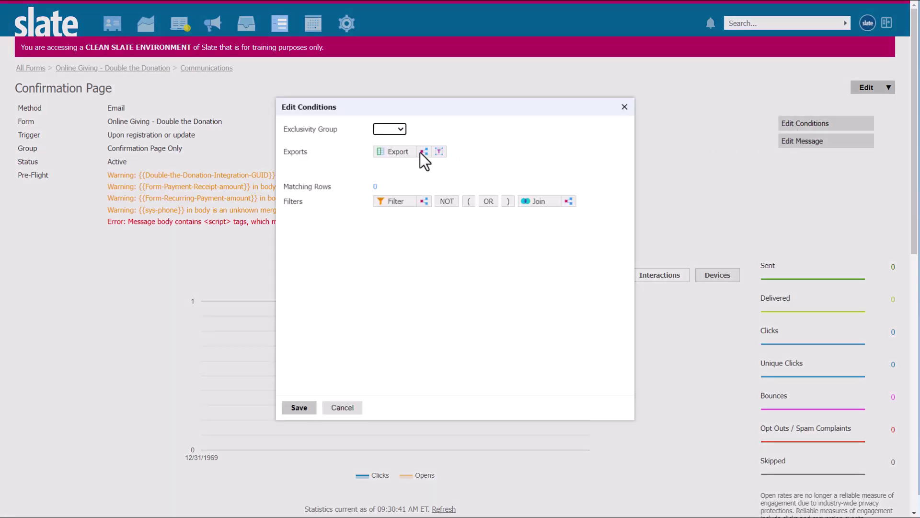
click(388, 153)
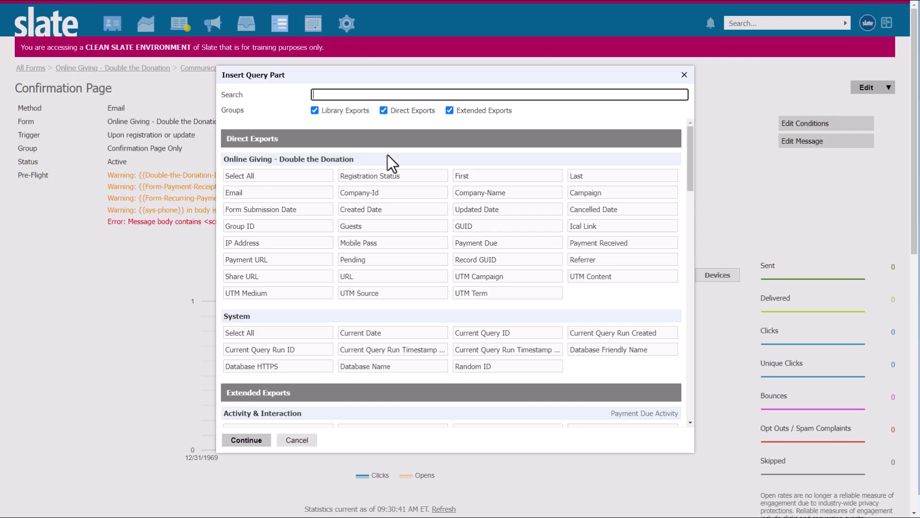
click(470, 229)
click(246, 440)
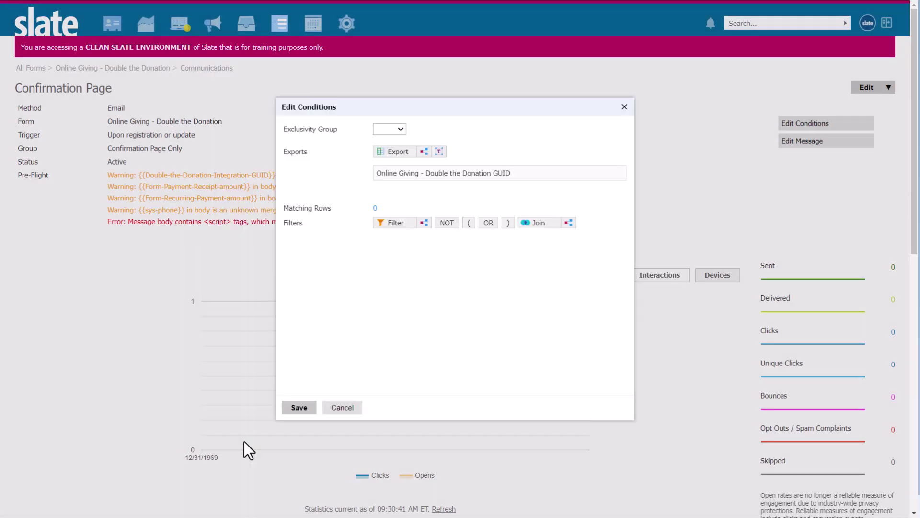
Rename the GUID export to Double the Donation Integration GUID and save the export and the conditions
click(524, 172)
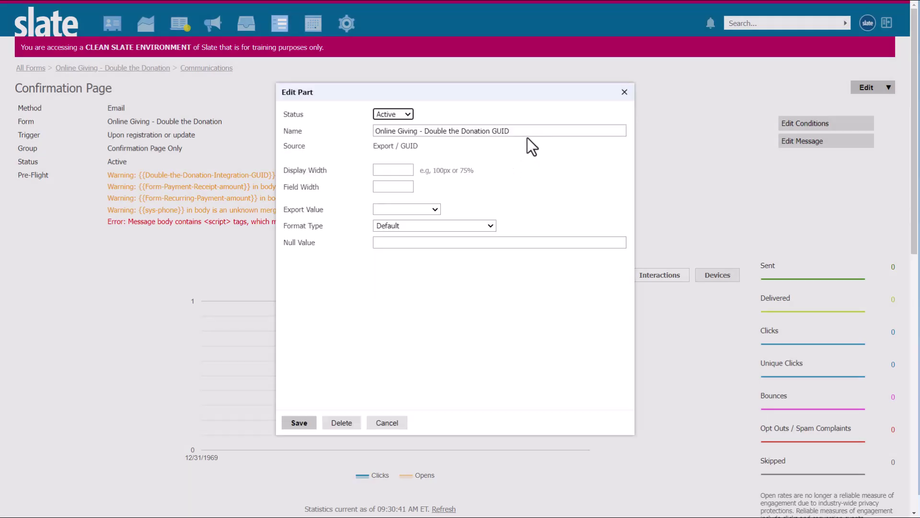
drag(510, 131, 333, 151)
text(Double the Donation Integration GUID)
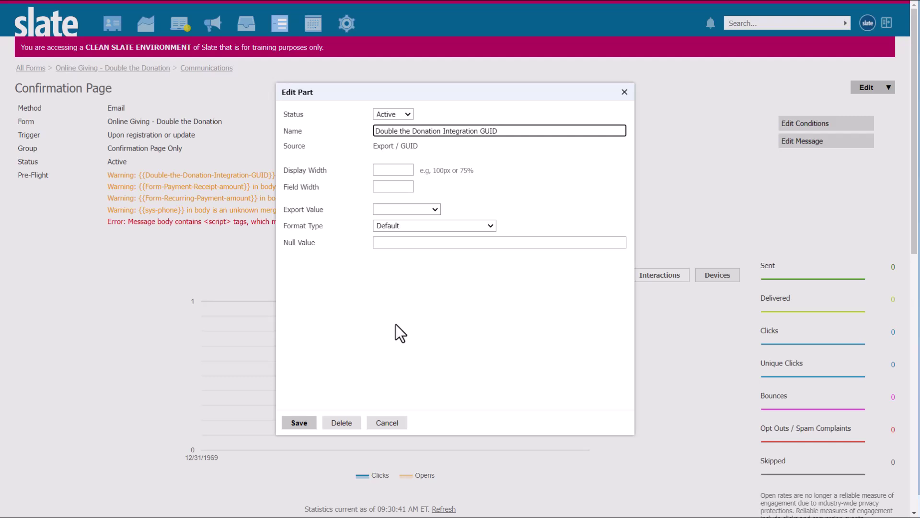
click(300, 424)
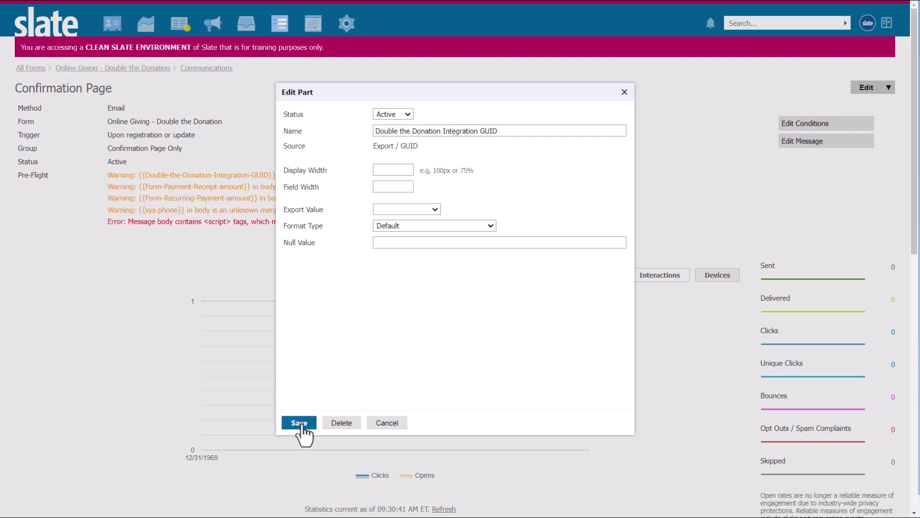
click(303, 410)
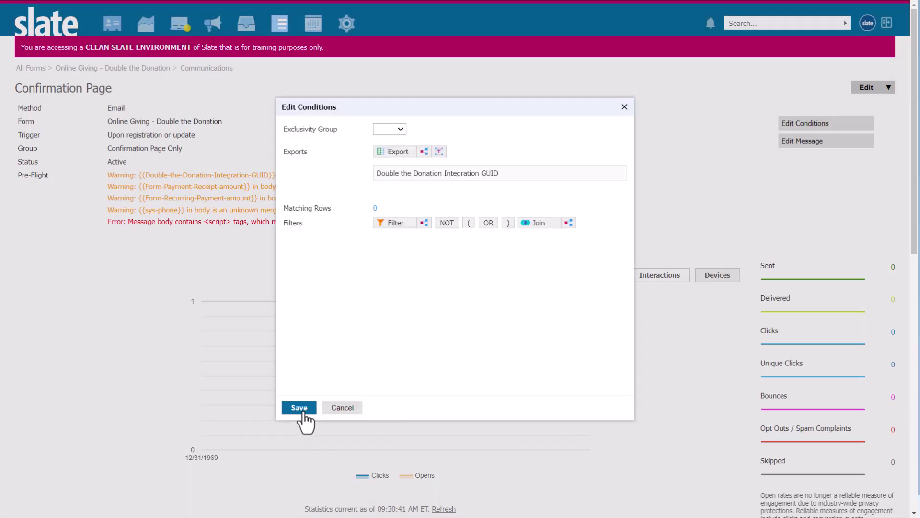